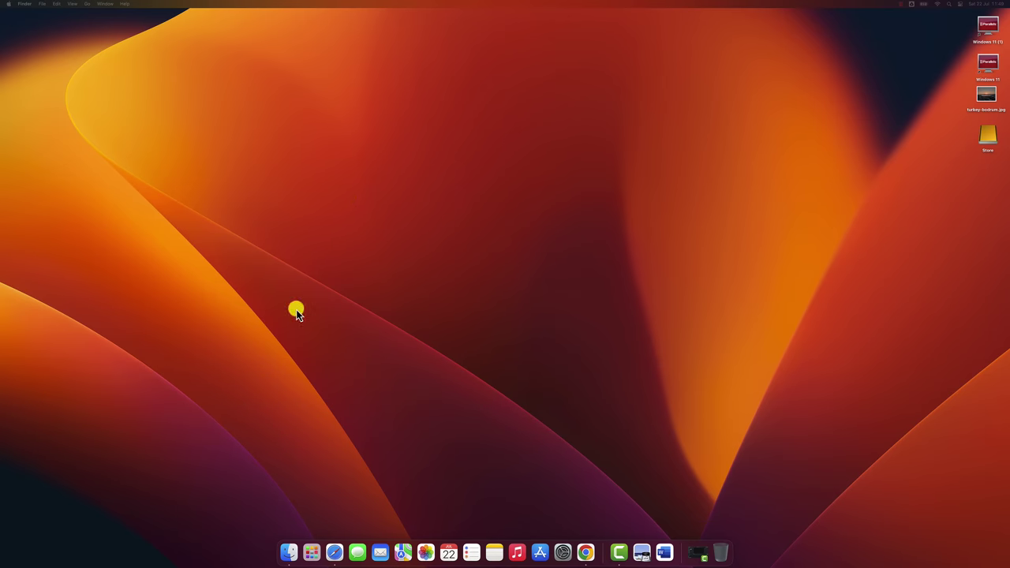
# Switch to the App Store and search for "du screen recorder"
pyautogui.click(540, 551)
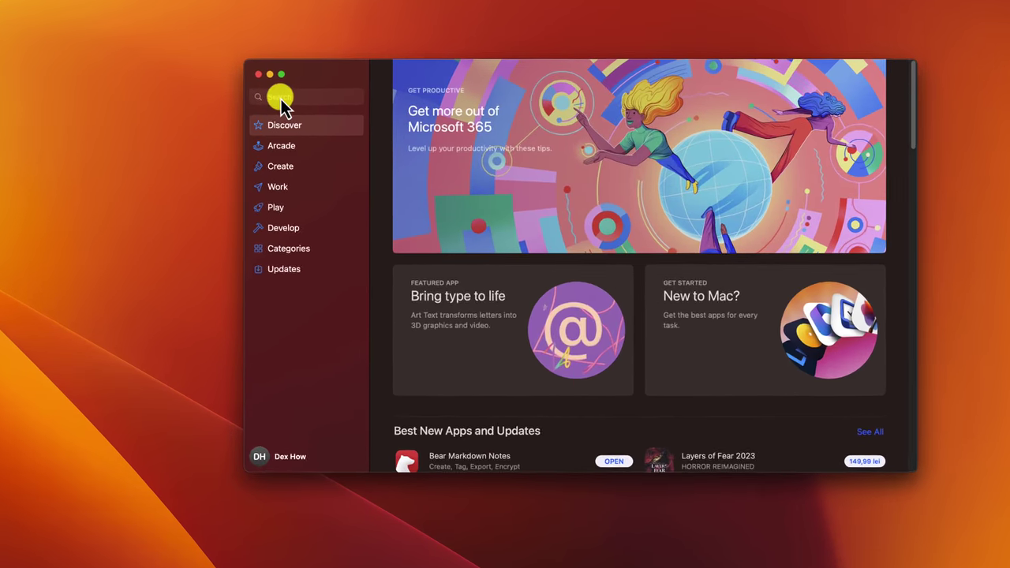
pyautogui.click(327, 81)
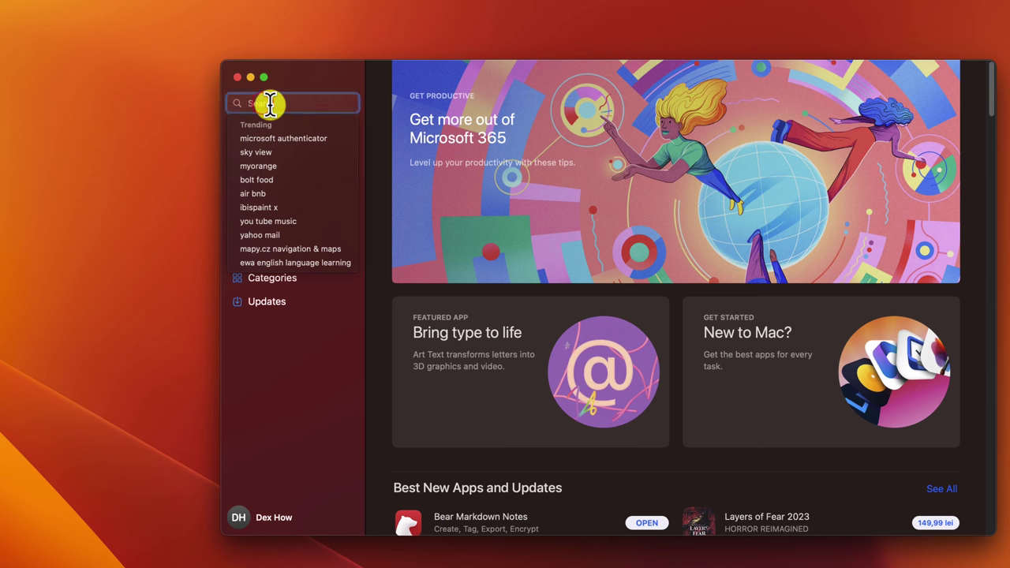
pyautogui.write('du screen r')
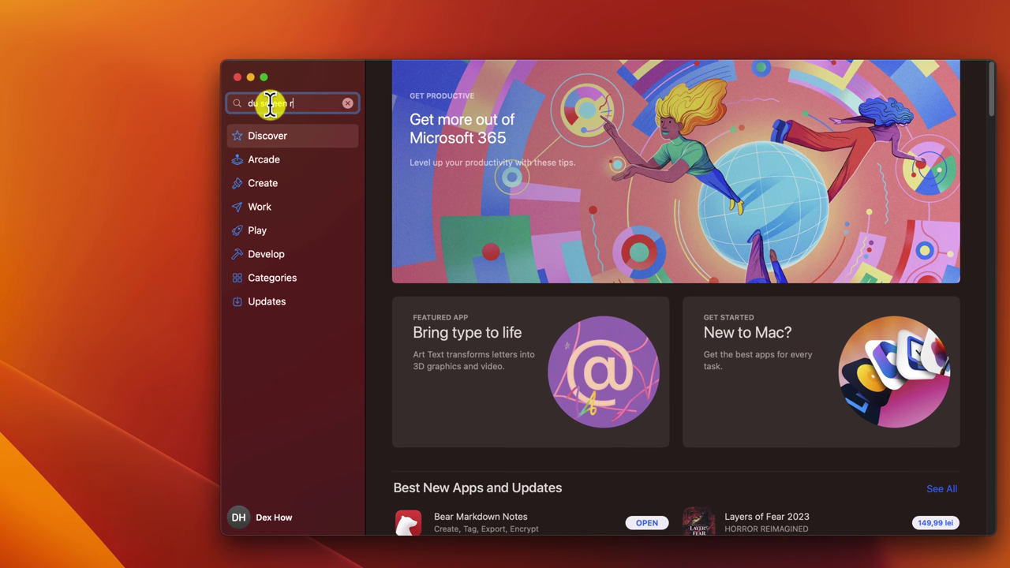
pyautogui.write('ecorder')
pyautogui.press('Return')
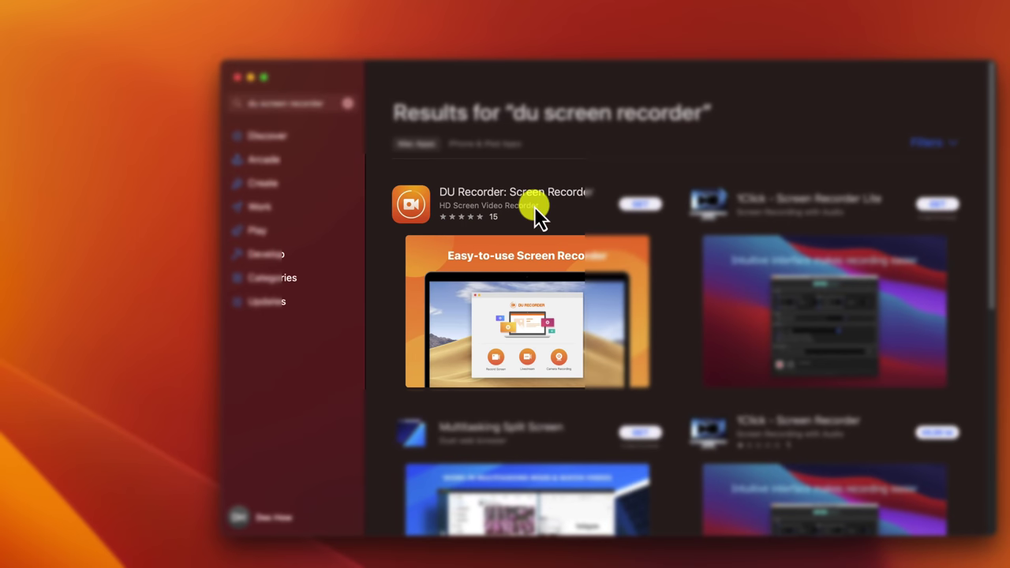
# Get the "DU Recorder: Screen Recorder" app, approving the Apple ID sign-in request, and close the App Store window
pyautogui.click(641, 209)
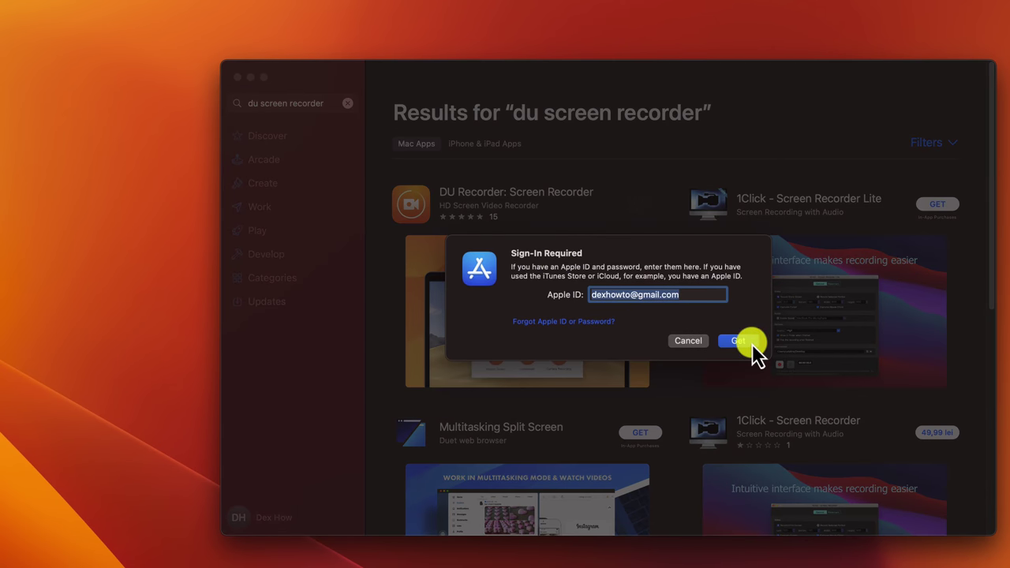
pyautogui.click(750, 345)
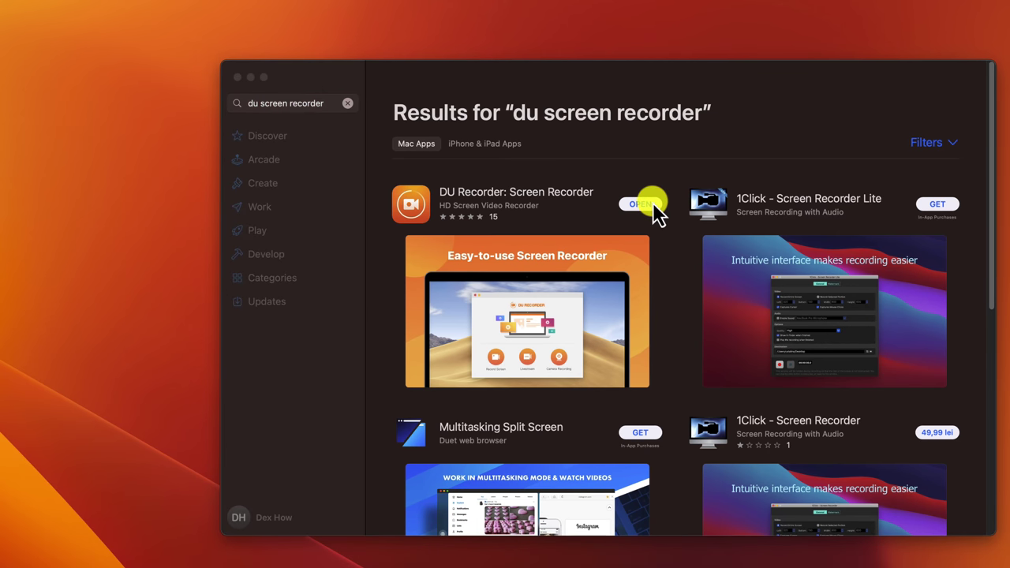
pyautogui.click(240, 81)
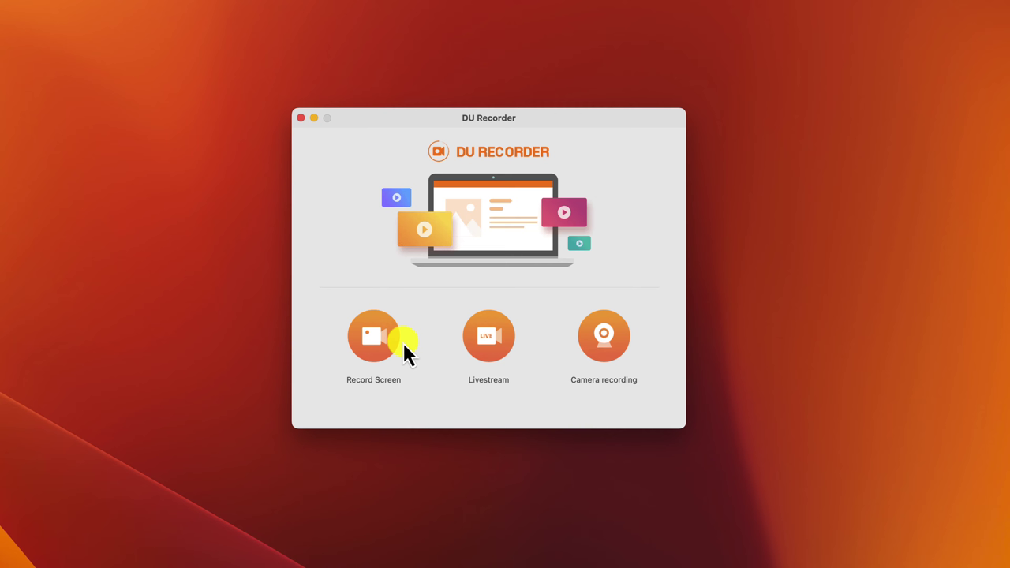
# Choose Record Screen in DU Recorder and allow it to access the microphone
pyautogui.click(380, 333)
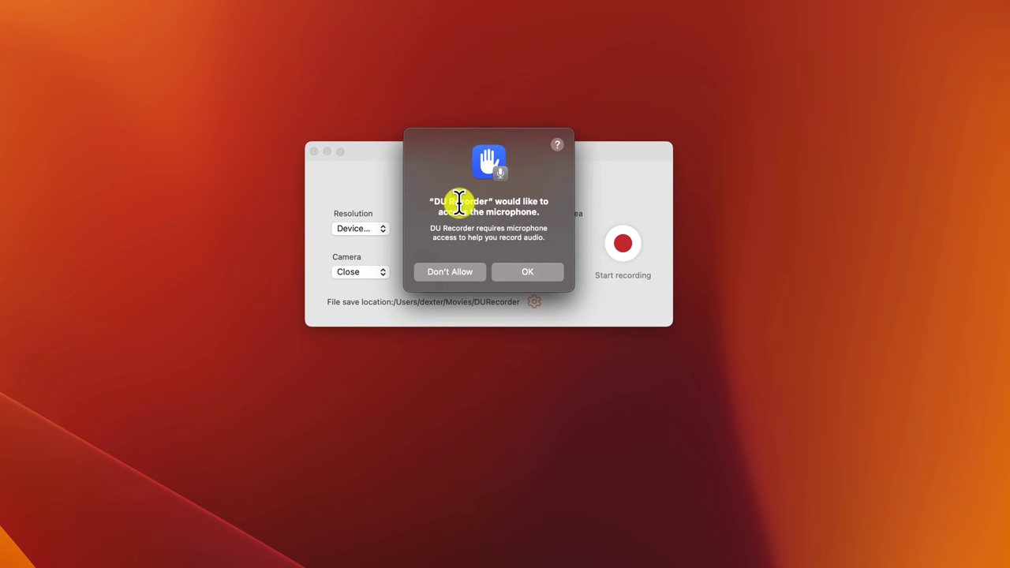
pyautogui.click(520, 276)
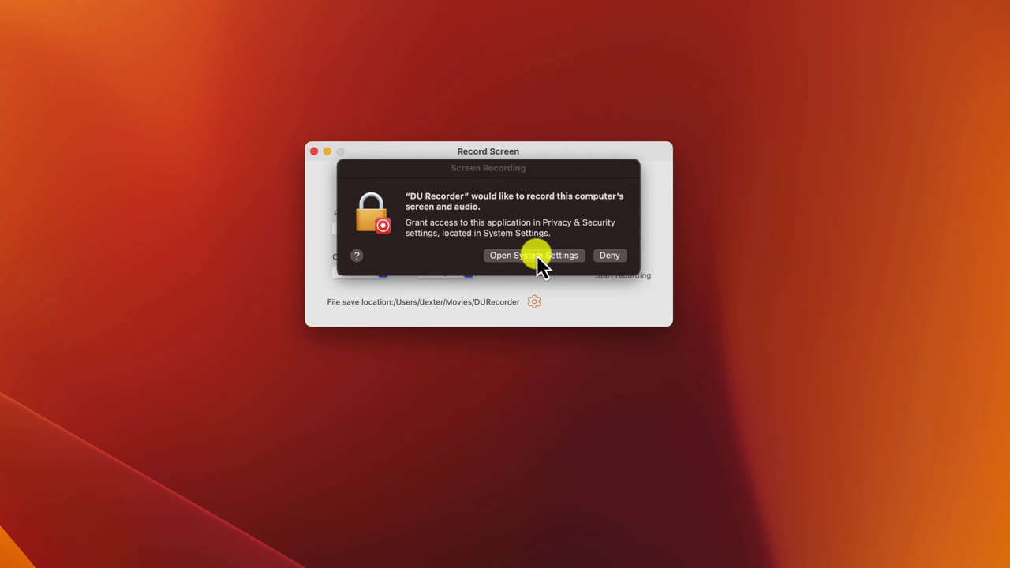
# Grant DU Recorder screen recording access in System Settings, quit and reopen it, and close the settings window
pyautogui.click(537, 255)
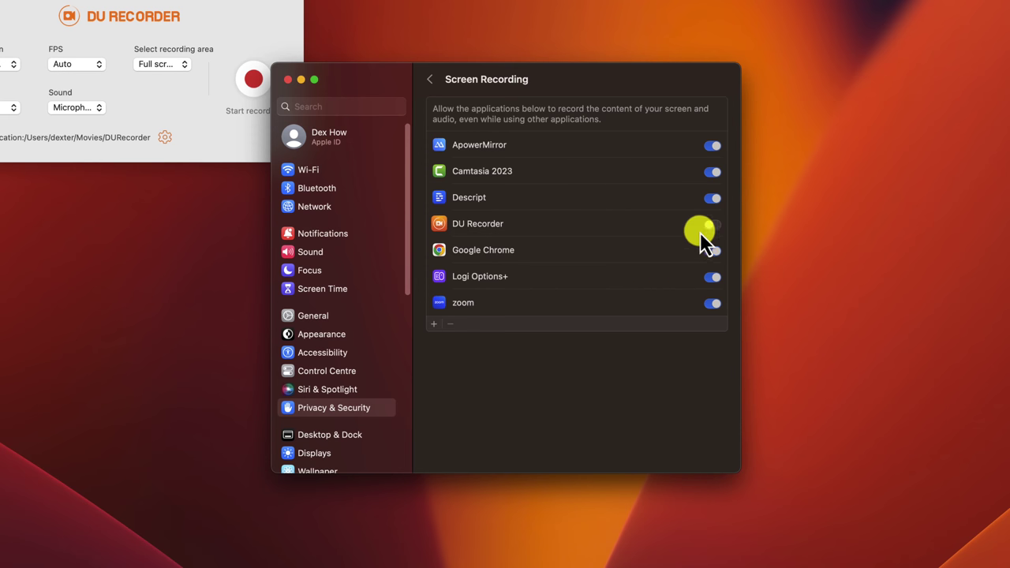
pyautogui.click(711, 227)
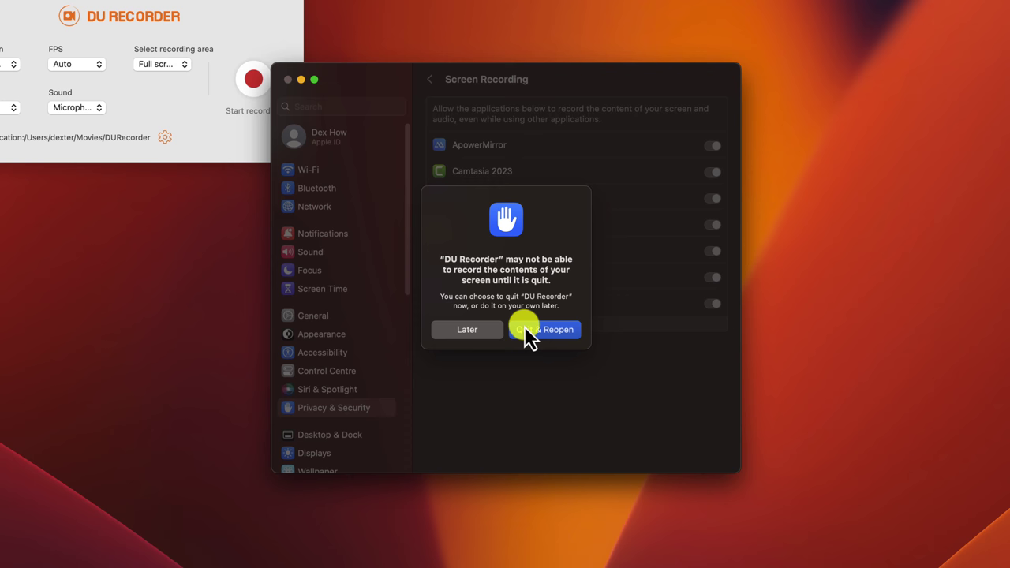
pyautogui.click(527, 329)
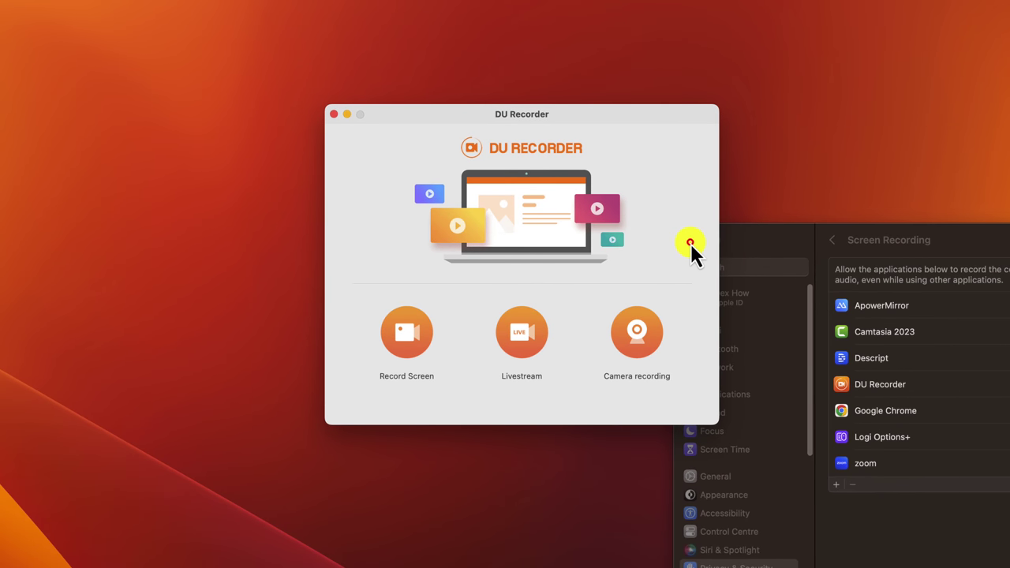
pyautogui.click(289, 83)
pyautogui.click(714, 246)
pyautogui.click(692, 237)
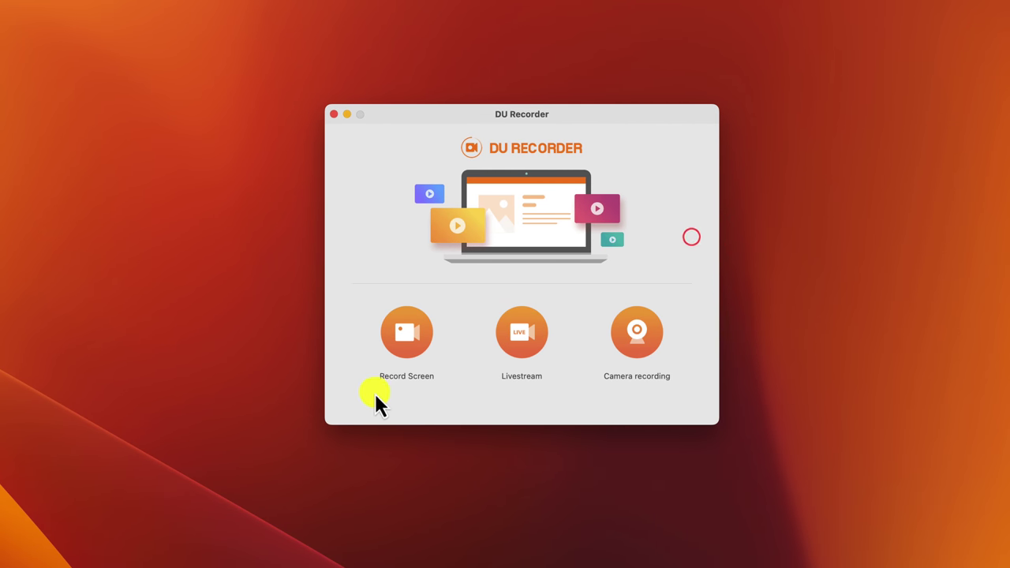
# Open the Record Screen setup, keep the resolution at Device Resolution and set the frame rate to 60FPS
pyautogui.click(405, 343)
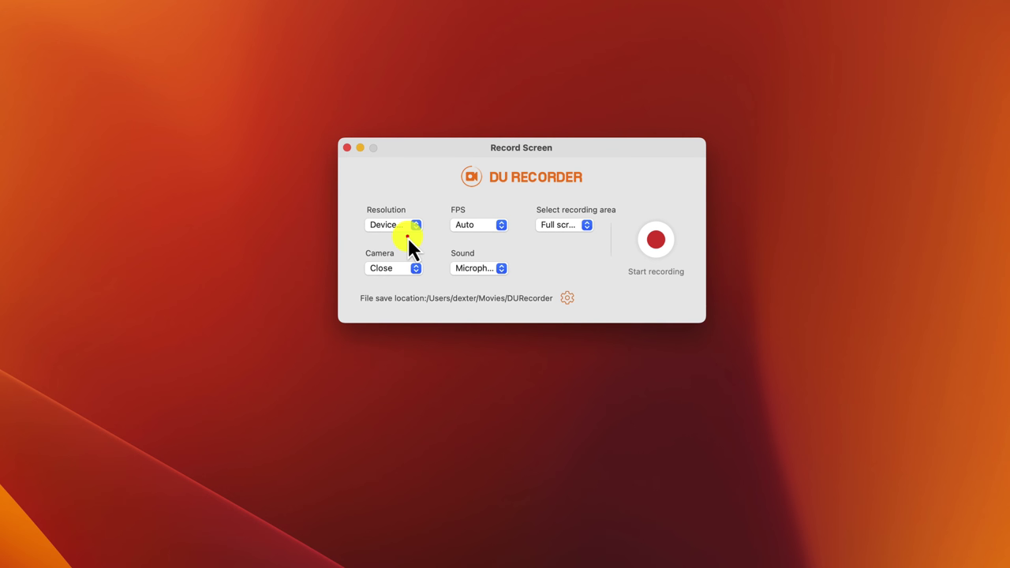
pyautogui.click(409, 233)
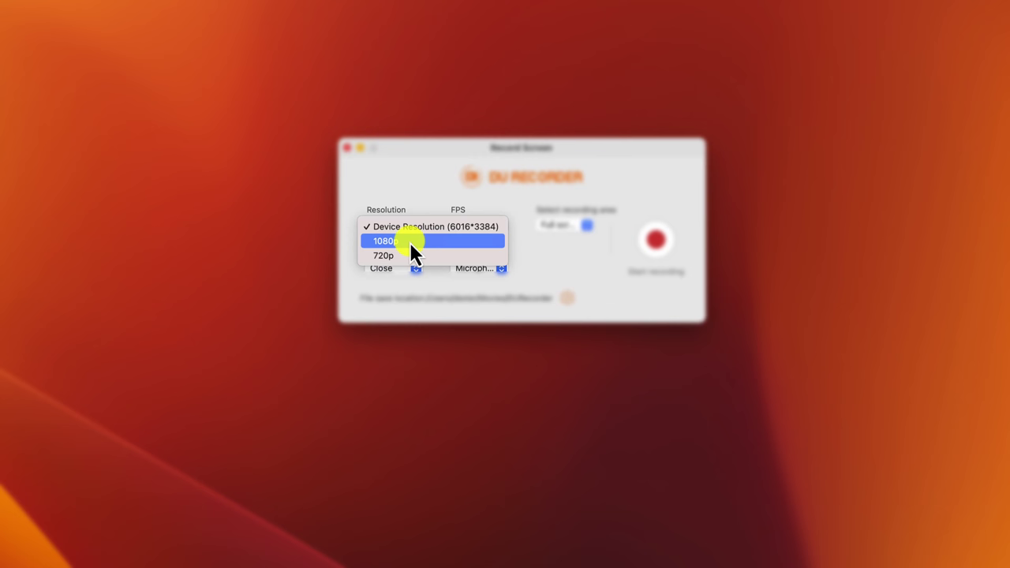
pyautogui.click(411, 228)
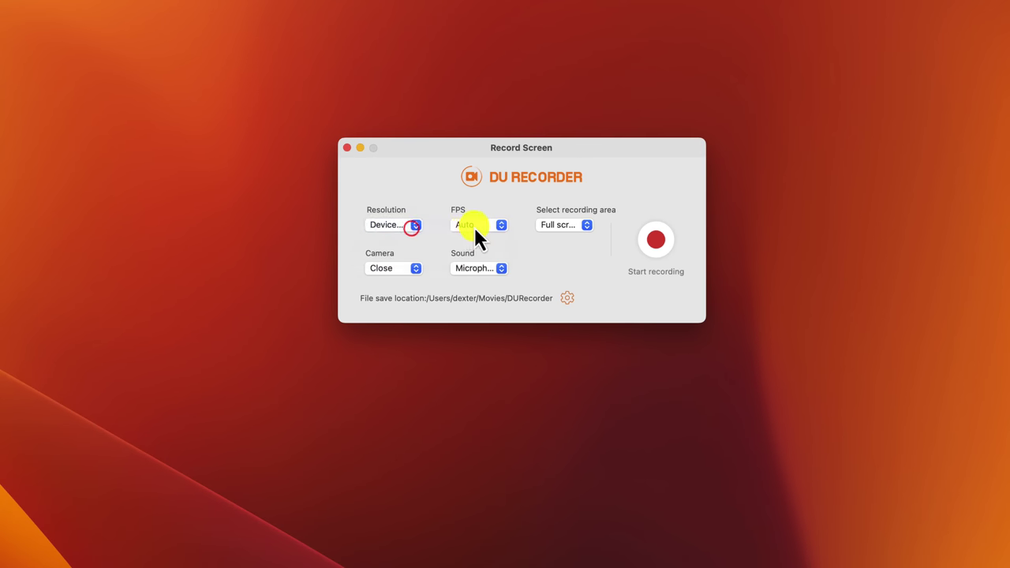
pyautogui.click(474, 226)
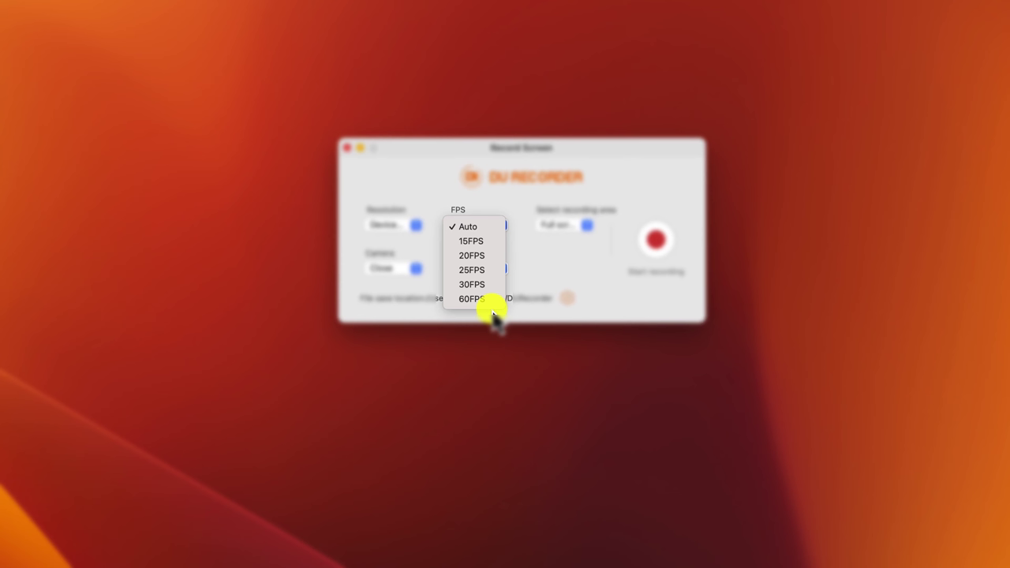
pyautogui.click(490, 305)
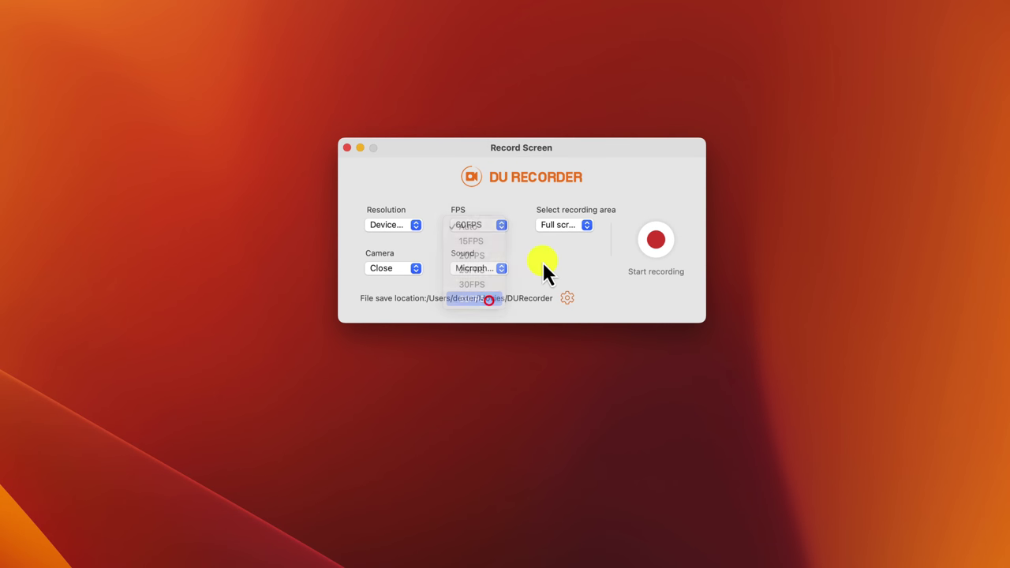
# Set the recording area to Region recording and the sound to Close, leaving the camera on Close
pyautogui.click(588, 227)
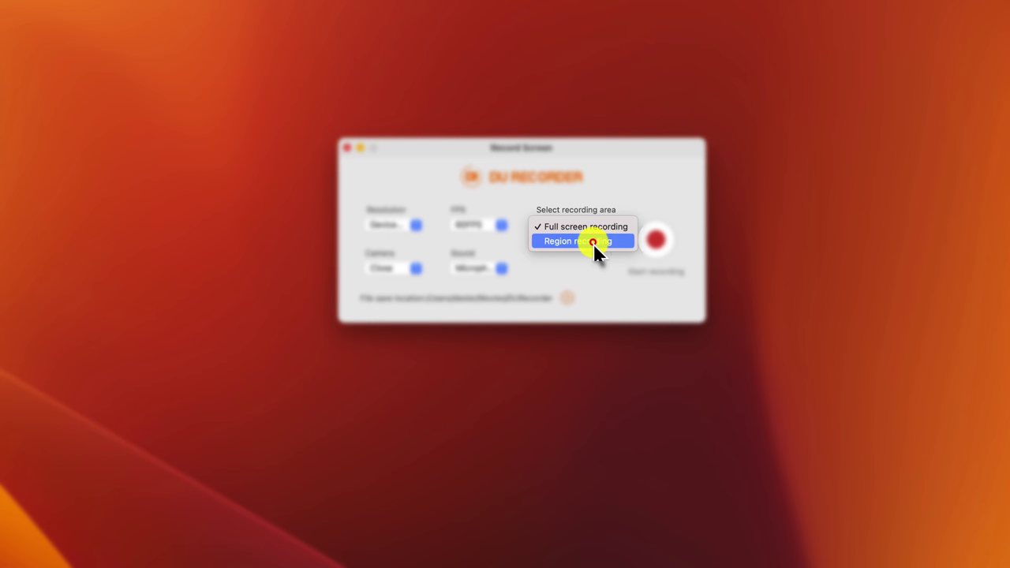
pyautogui.click(593, 243)
pyautogui.click(392, 272)
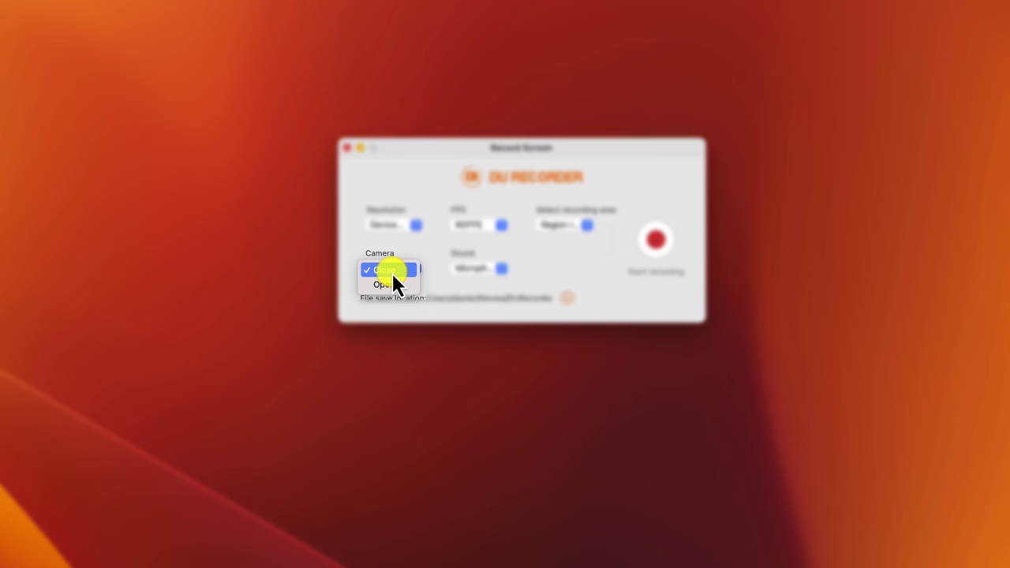
pyautogui.click(483, 270)
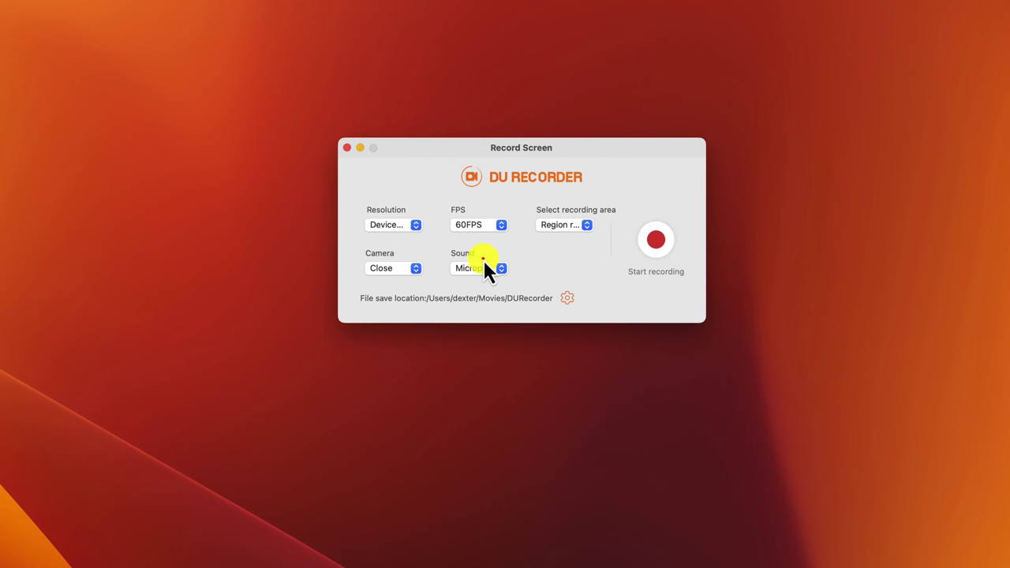
pyautogui.click(485, 268)
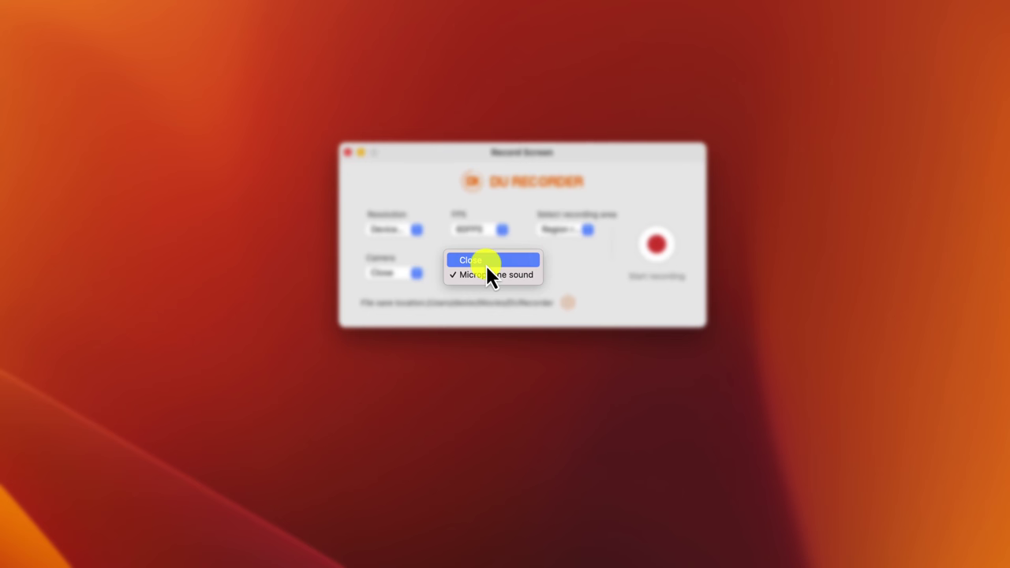
pyautogui.click(486, 264)
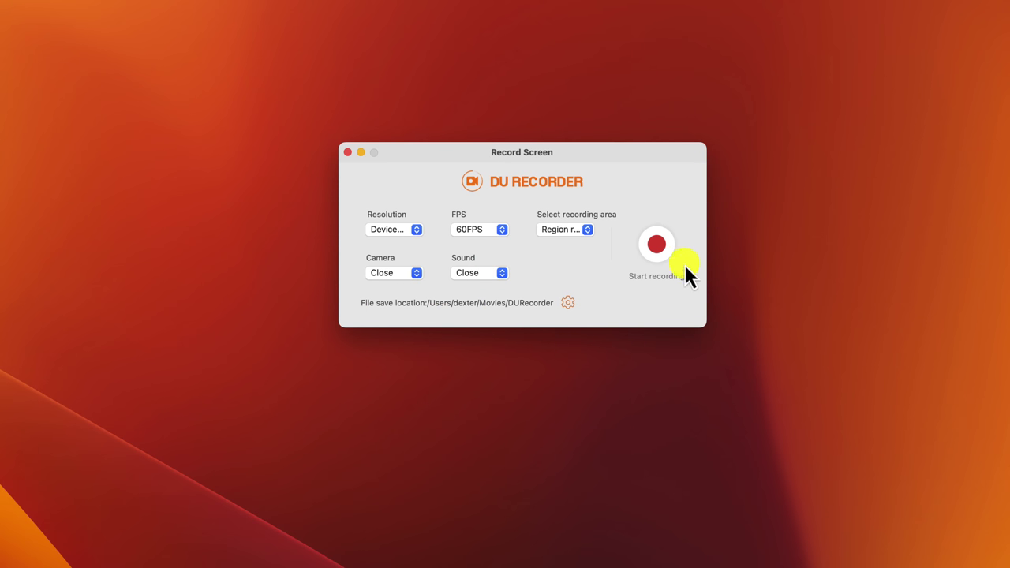
# Start the recording with a large rectangular region marked over the central part of the desktop
pyautogui.click(658, 248)
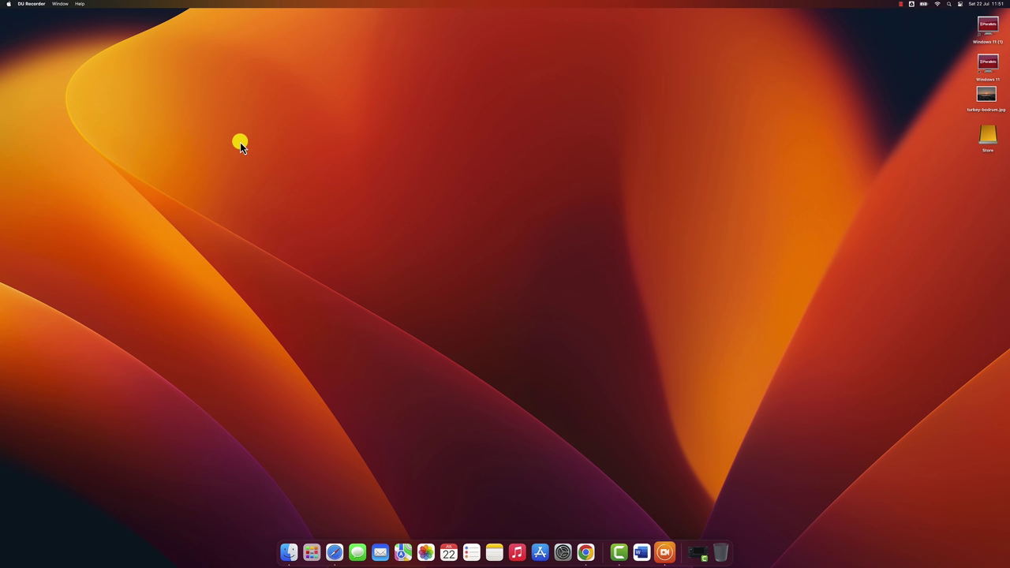
pyautogui.moveTo(222, 90); pyautogui.dragTo(858, 449)
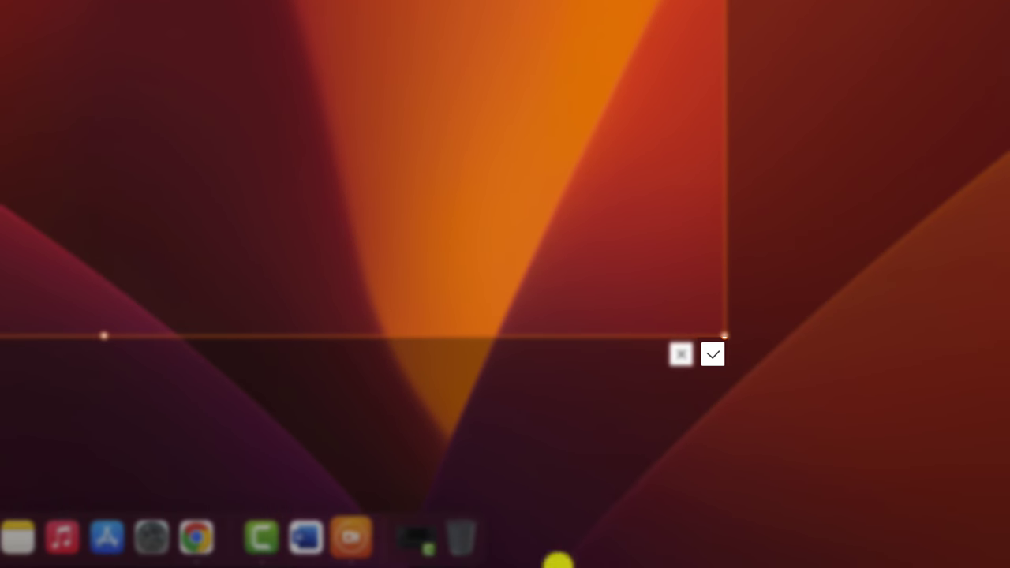
pyautogui.click(714, 355)
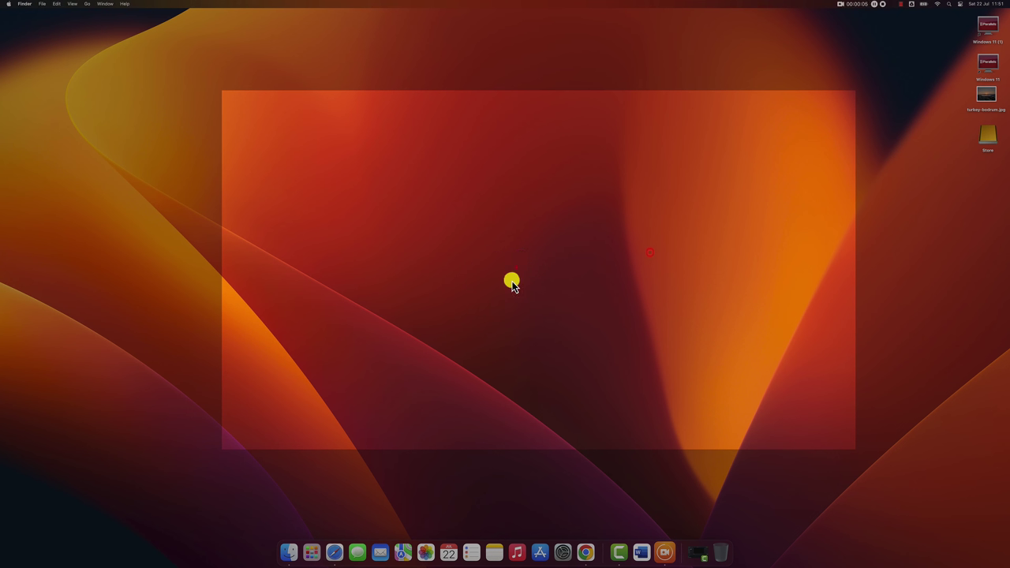
# Move the Store drive icon from the desktop's edge into the recorded region and shift it around there
pyautogui.click(831, 220)
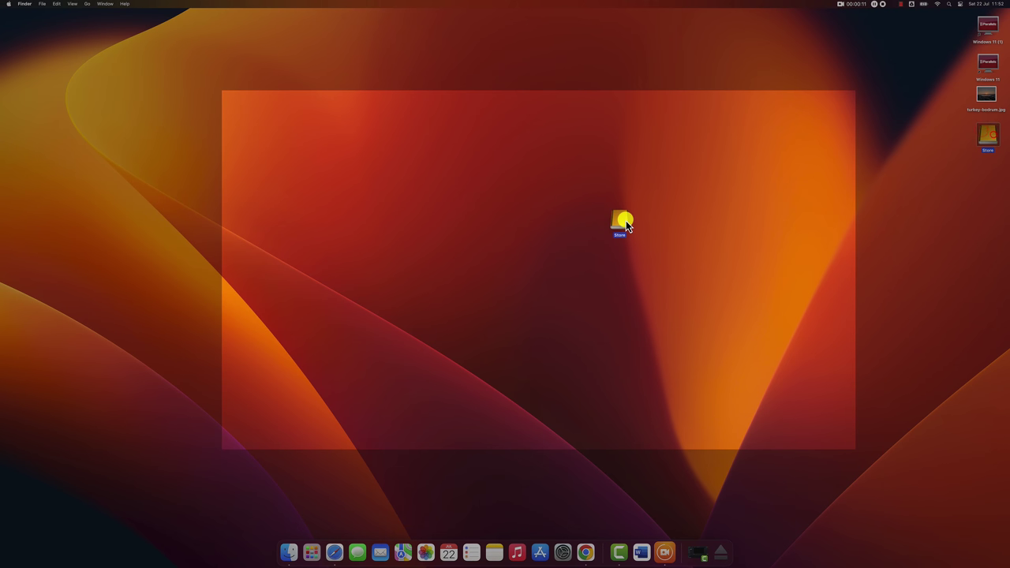
pyautogui.moveTo(626, 220)
pyautogui.mouseDown()
pyautogui.moveTo(629, 229)
pyautogui.moveTo(618, 224)
pyautogui.mouseUp()
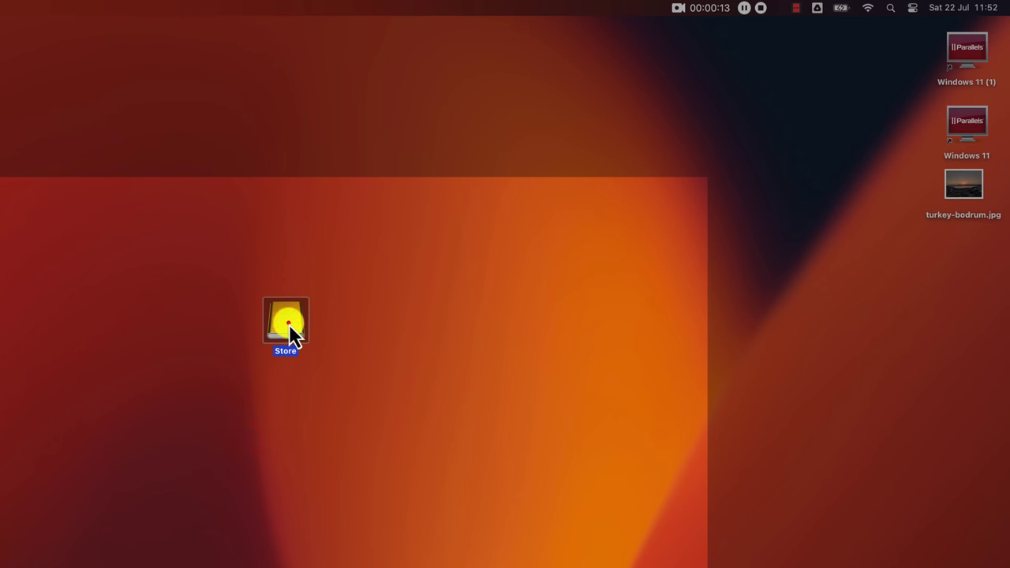
pyautogui.moveTo(289, 325); pyautogui.dragTo(424, 511)
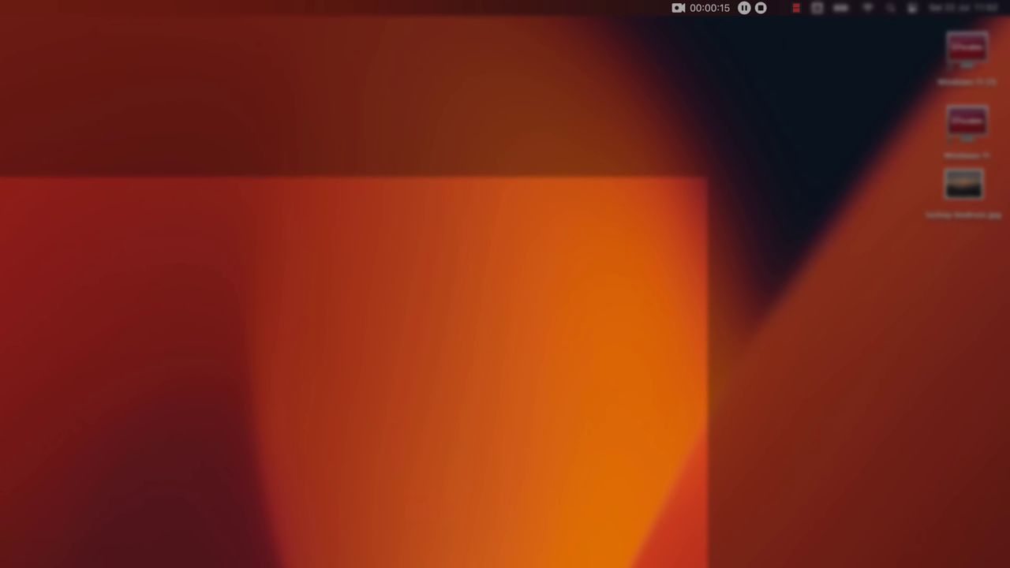
# Stop the recording and move its preview window up towards the middle of the desktop
pyautogui.click(762, 9)
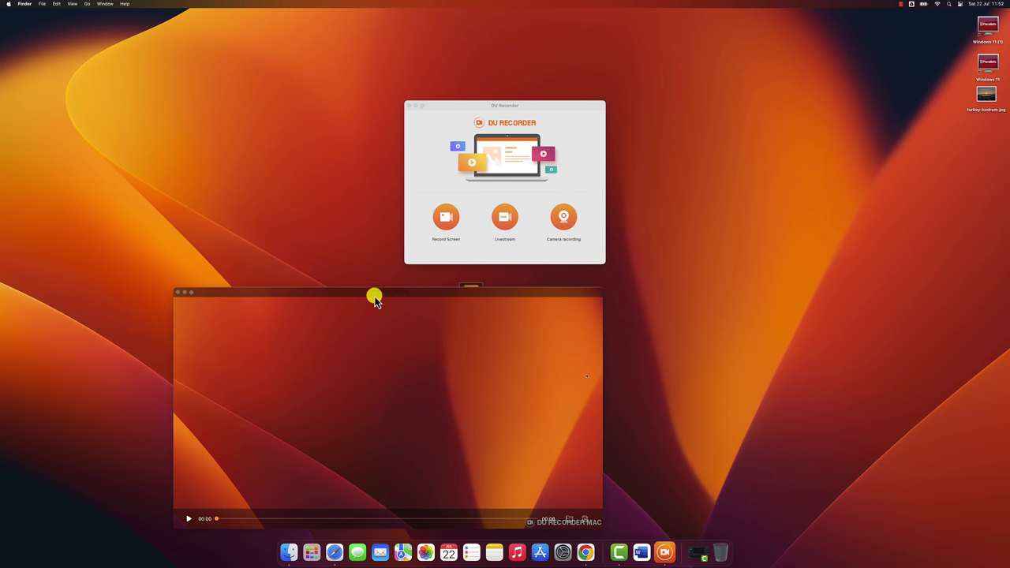
pyautogui.moveTo(374, 297); pyautogui.dragTo(443, 164)
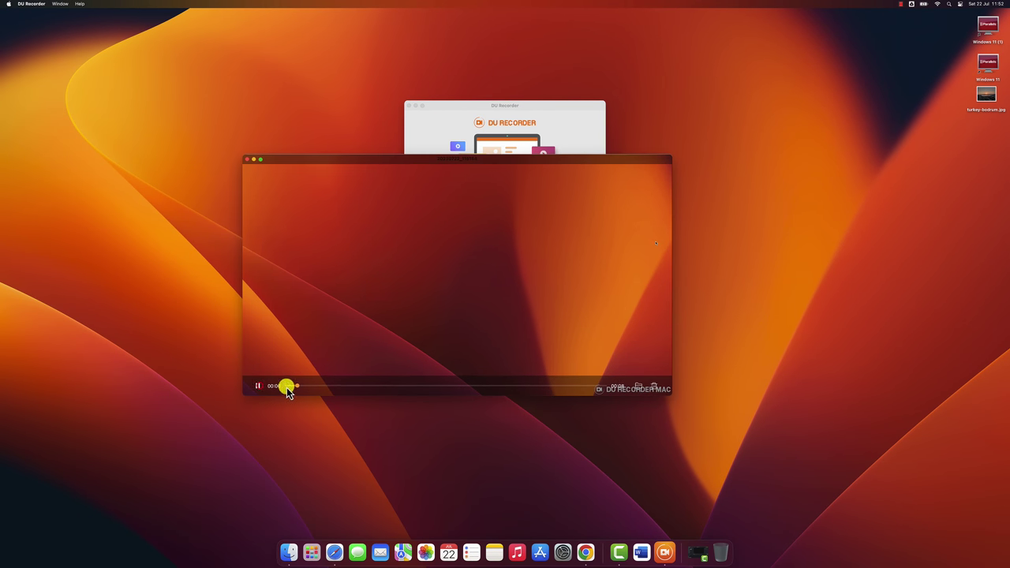